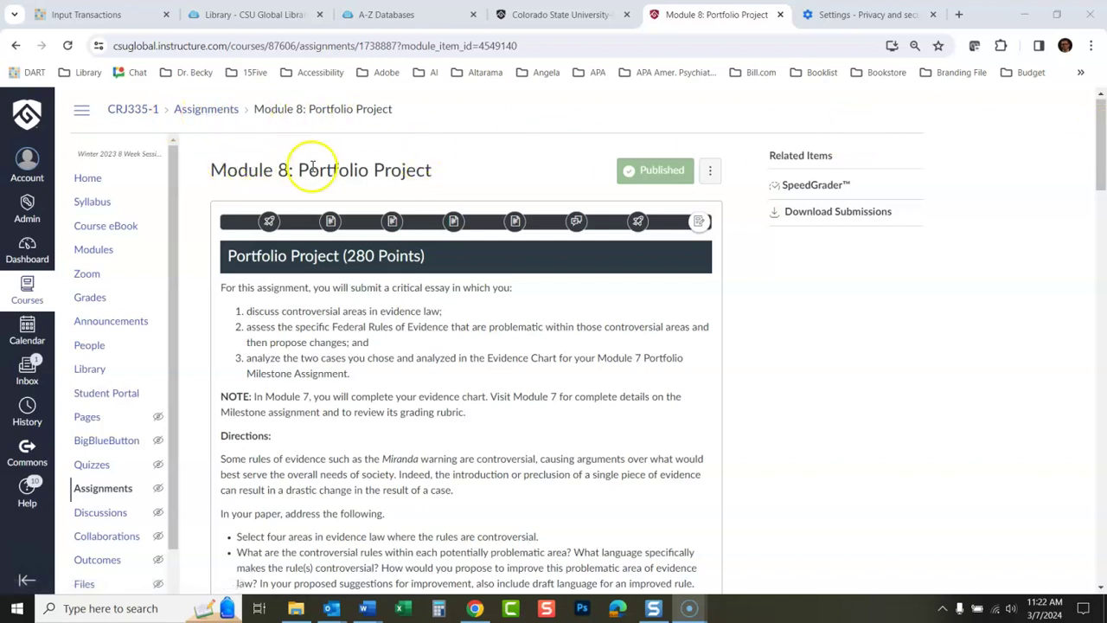
- Review the suggested topics in the Module 8 Portfolio Project assignment and open Nexis Uni from the library's A-Z Databases
left_click_drag(1101, 119, 1103, 161)
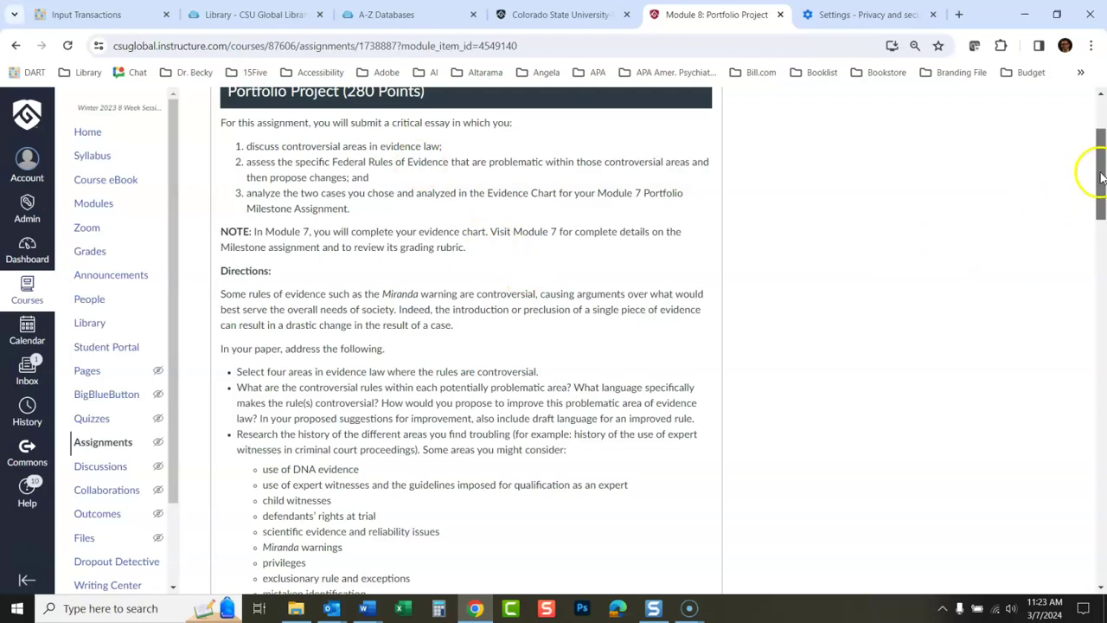
left_click_drag(1104, 175, 1103, 205)
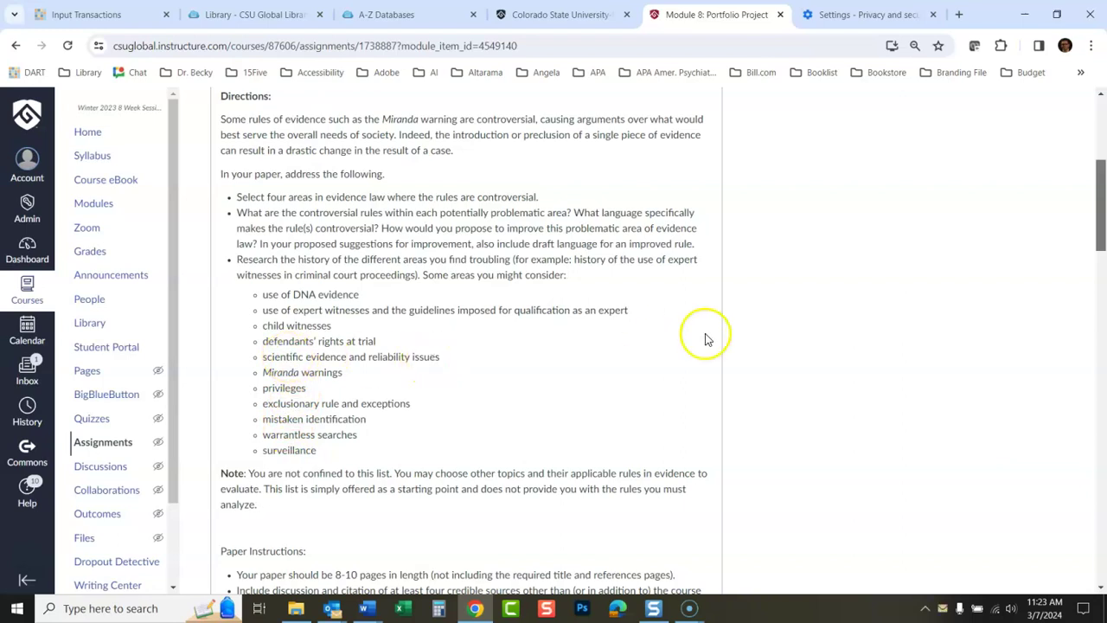
left_click(231, 14)
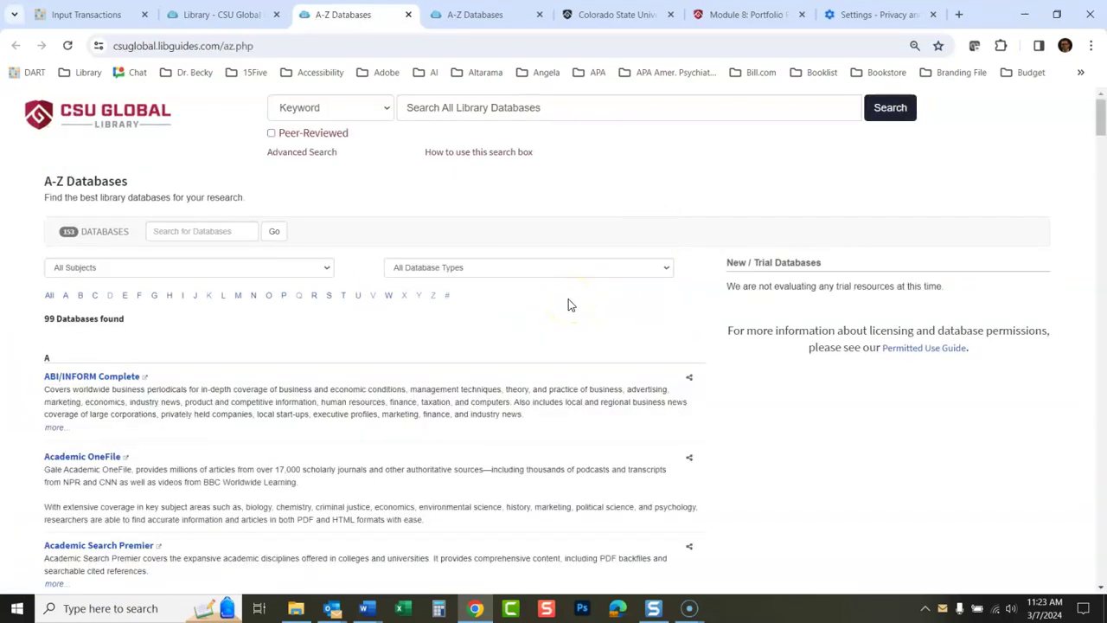
left_click(254, 303)
scroll(1104, 312, "down", 1)
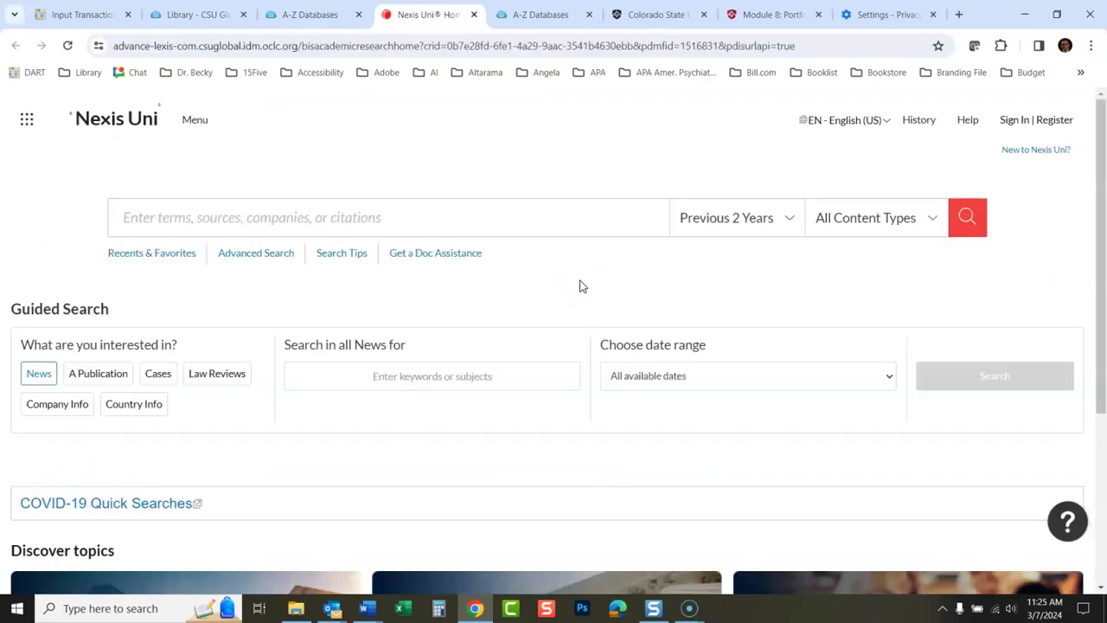
- Limit the Nexis Uni search to the Previous 5 Years and to the legal content type Law Reviews and Journals
left_click(789, 232)
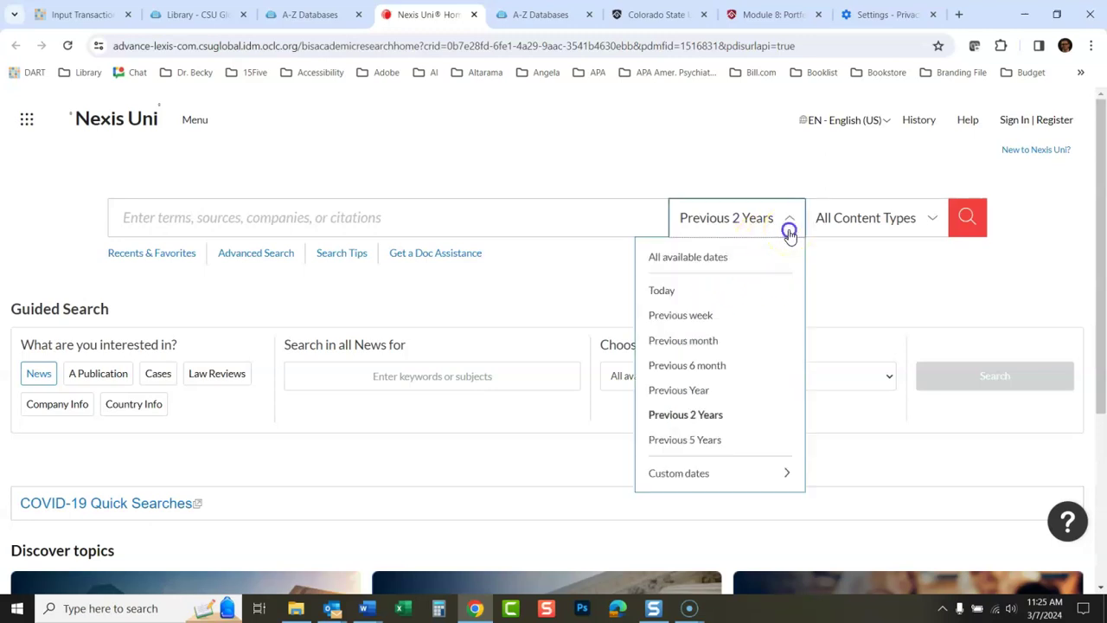
left_click(704, 441)
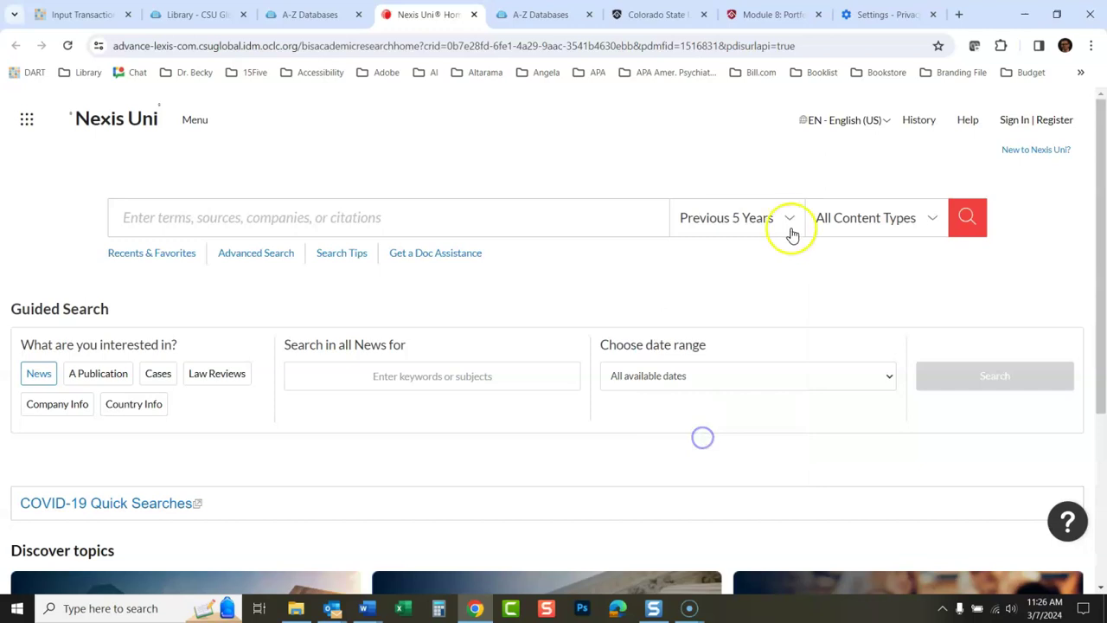
left_click(930, 237)
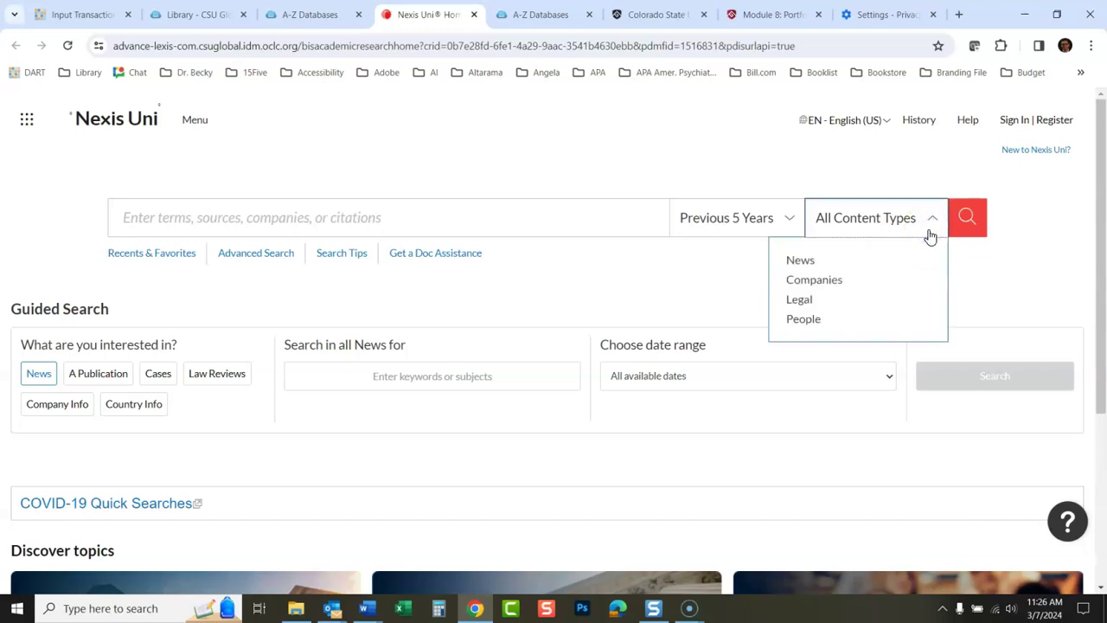
left_click(801, 299)
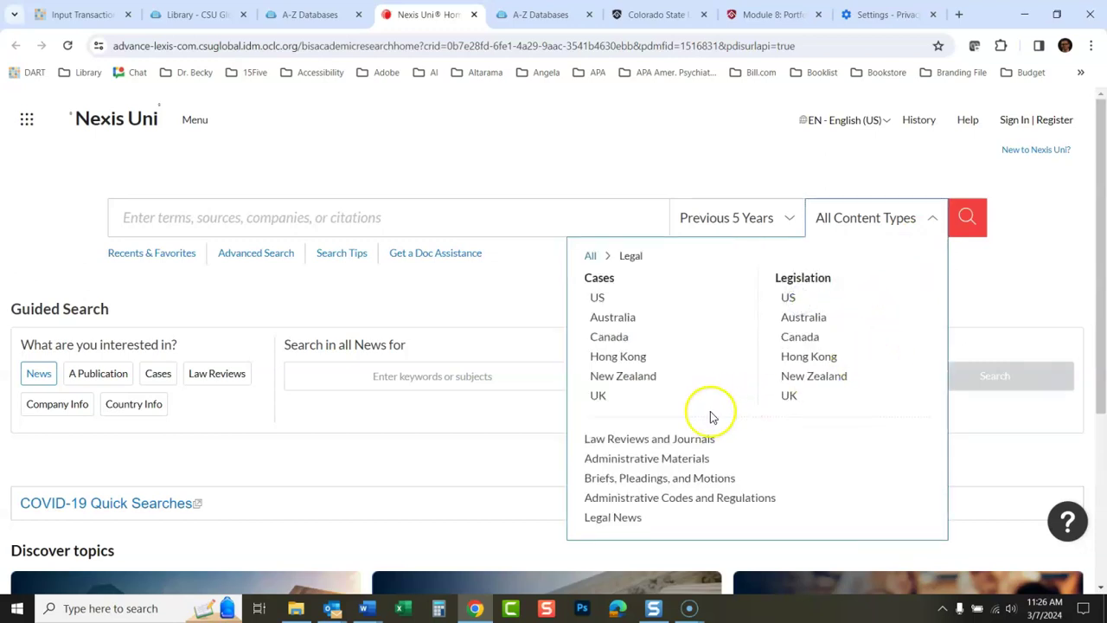
left_click(664, 440)
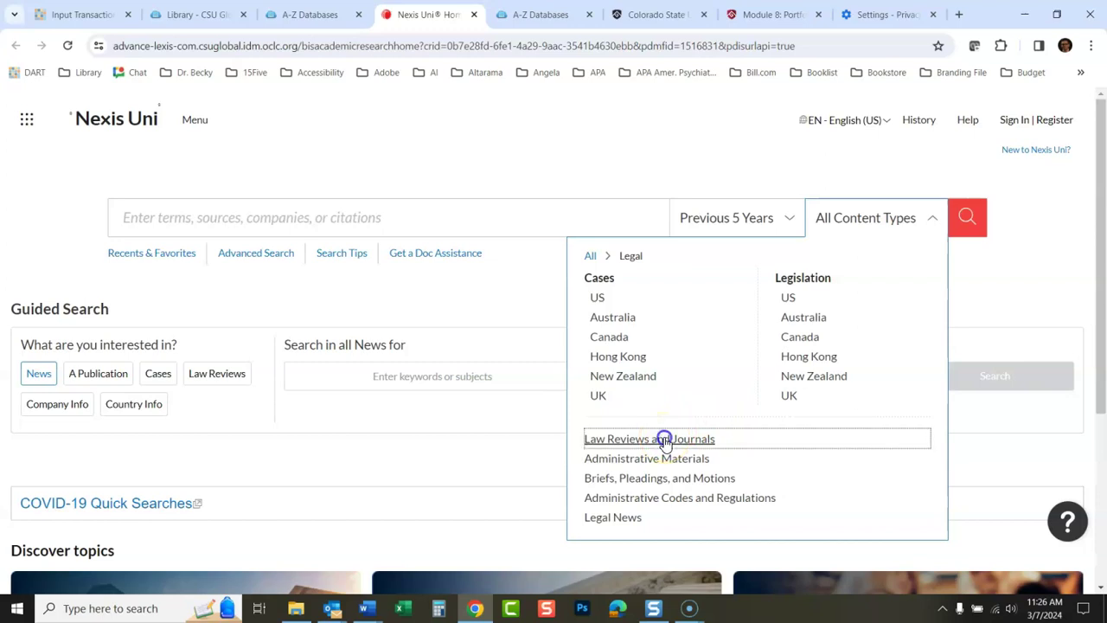
- Search law reviews and journals for "dna" and look over the results and the available narrowing filters
left_click(429, 219)
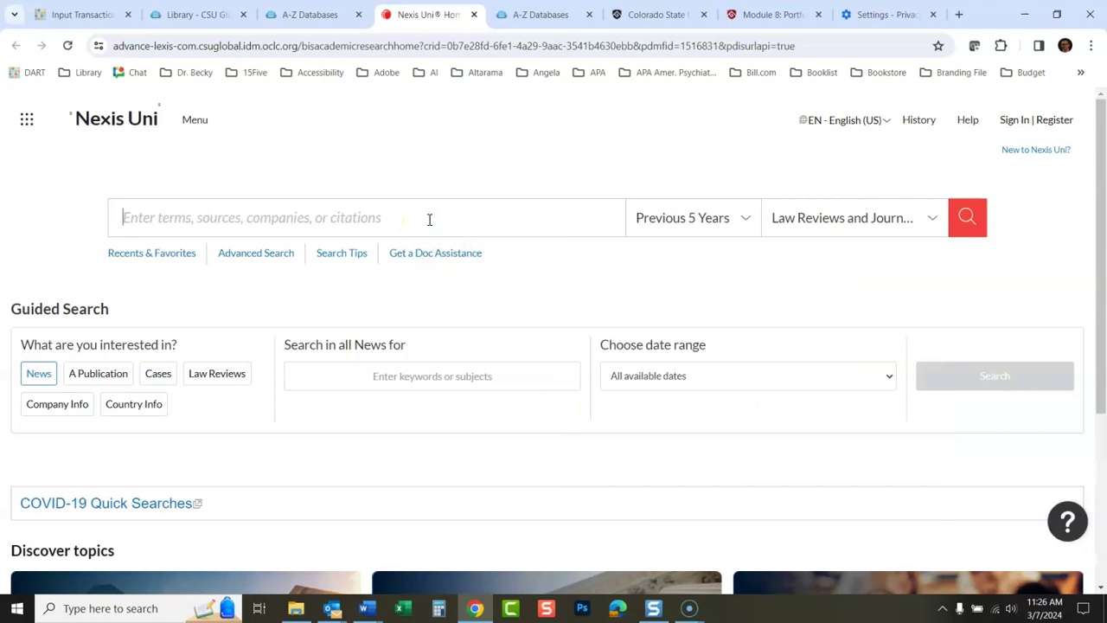
type("dna")
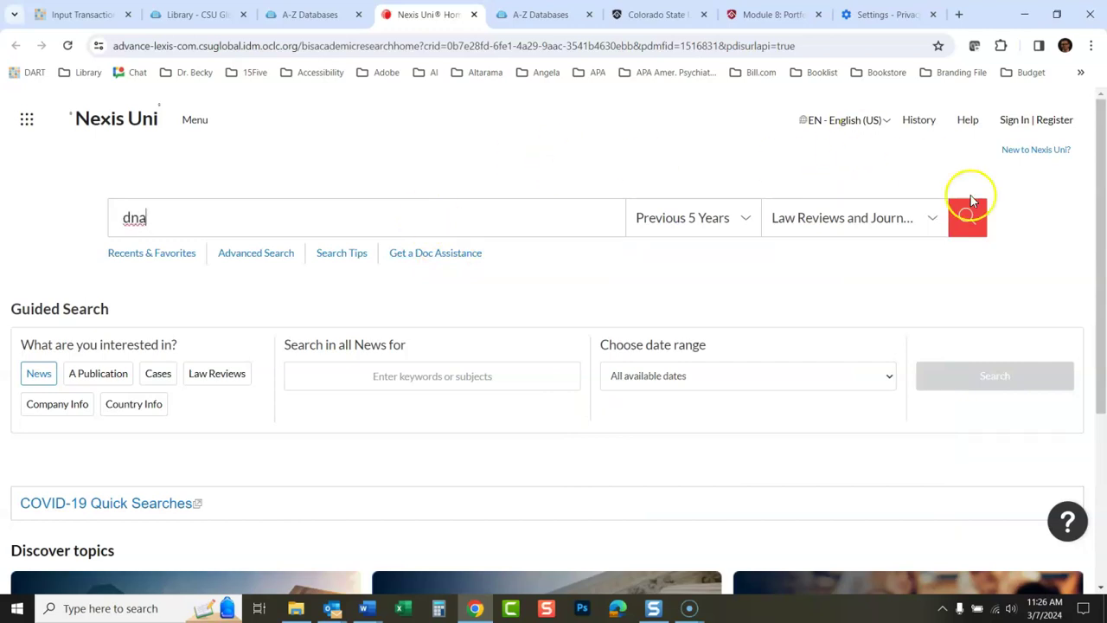
left_click(968, 220)
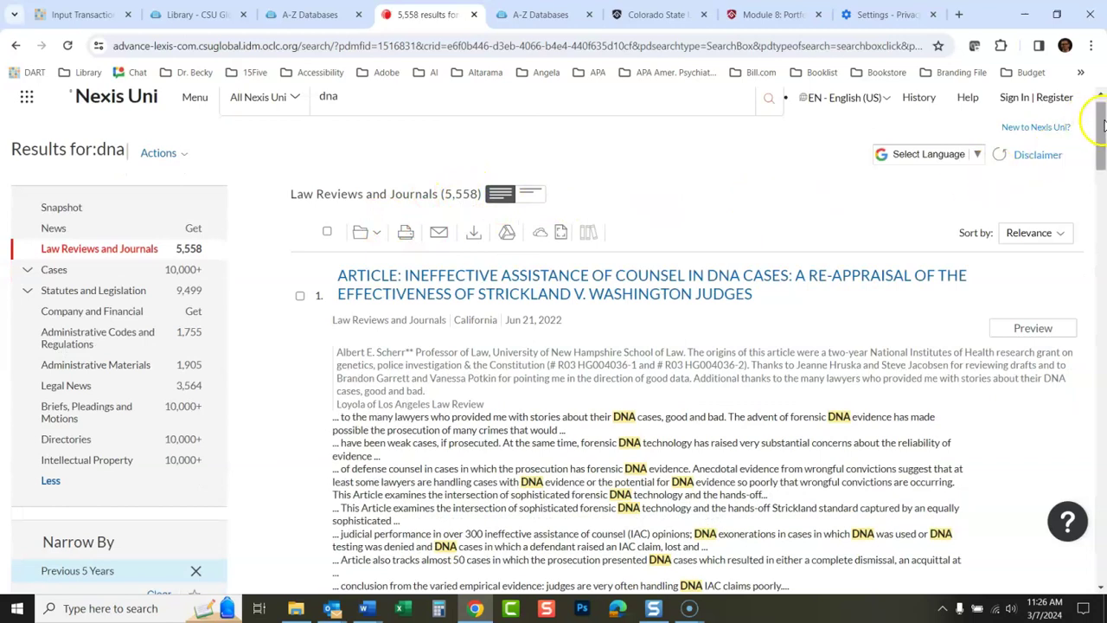
left_click_drag(1103, 122, 1102, 182)
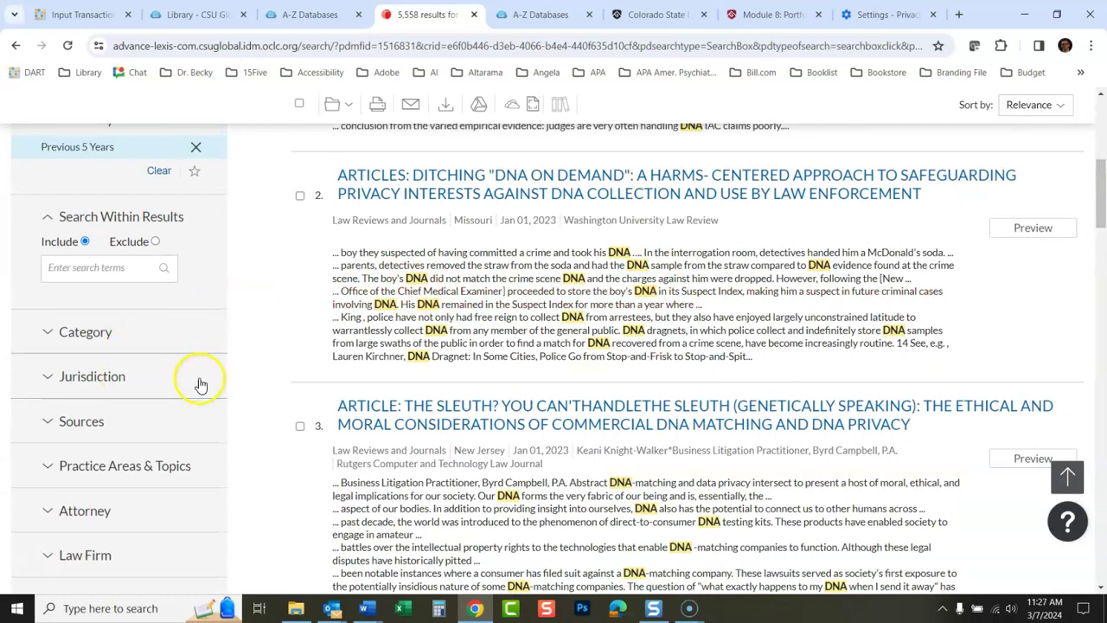
left_click_drag(1100, 211, 1095, 160)
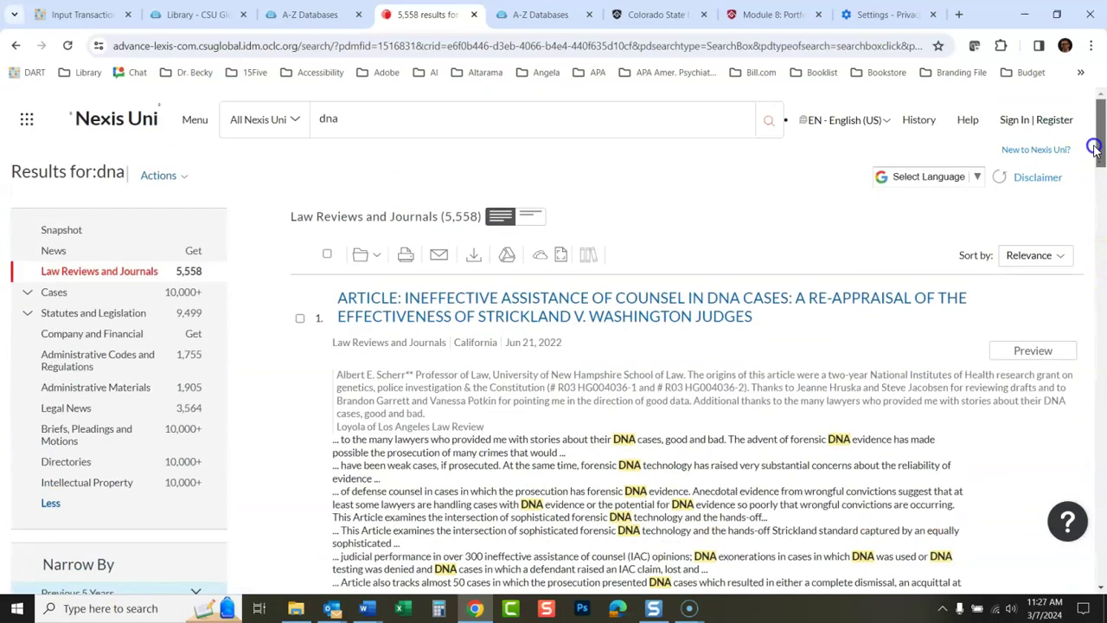
- Return to the Nexis Uni home page and search law reviews and journals for "miranda"
left_click(17, 46)
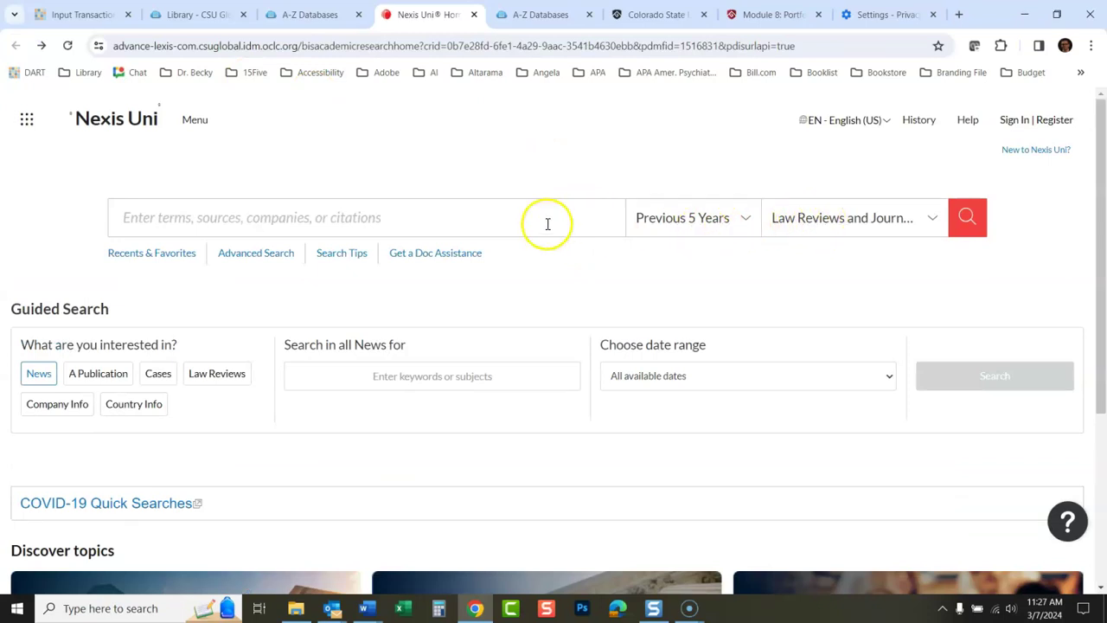
left_click(485, 228)
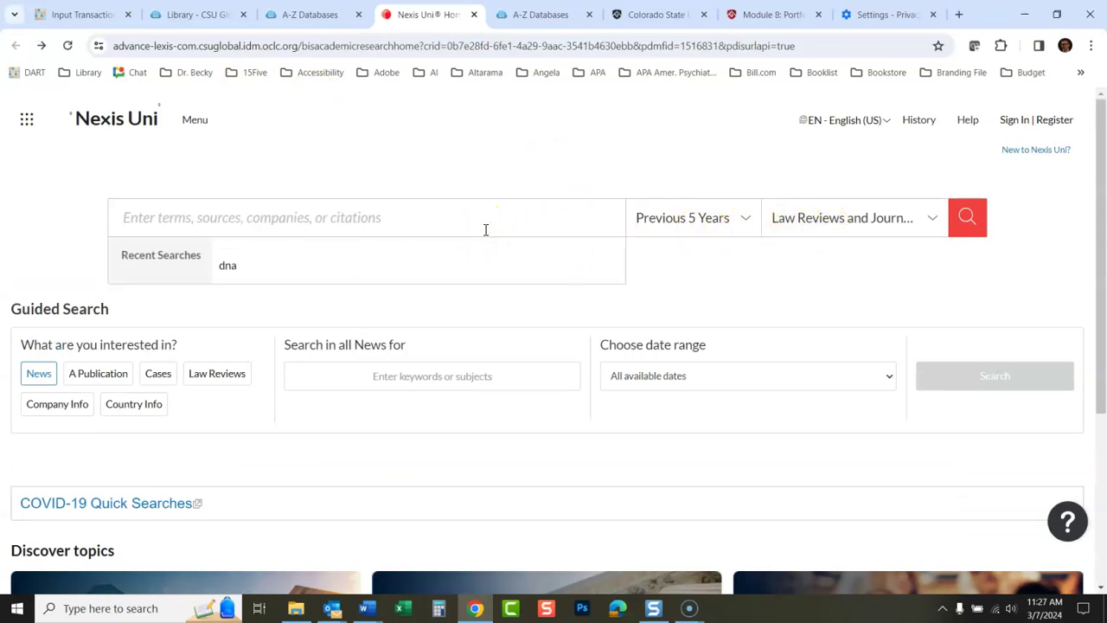
type("mirn")
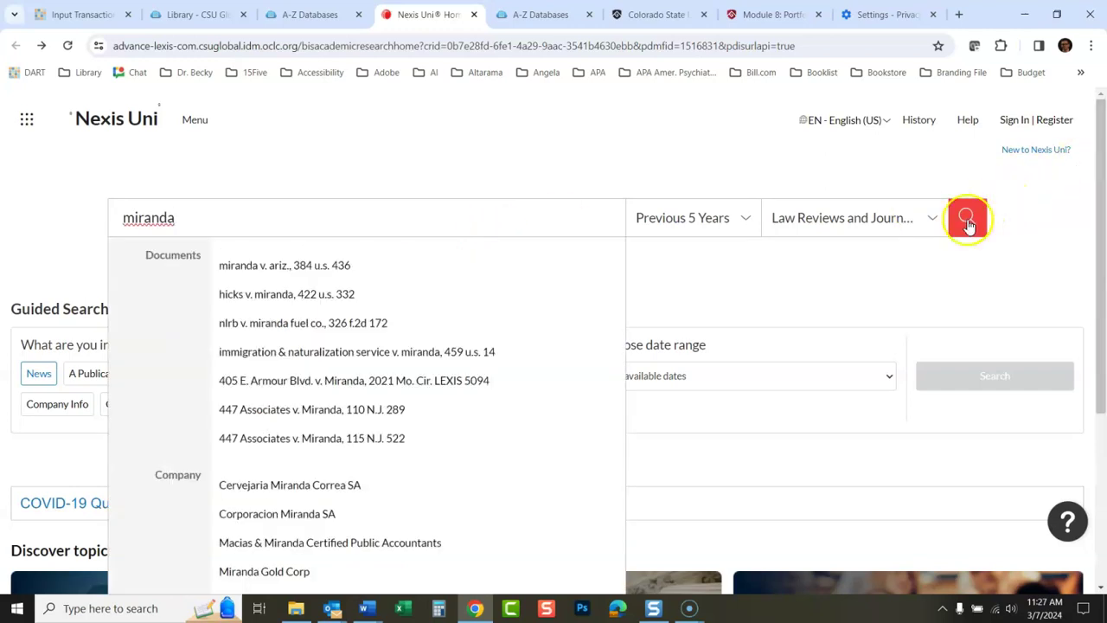
left_click(967, 220)
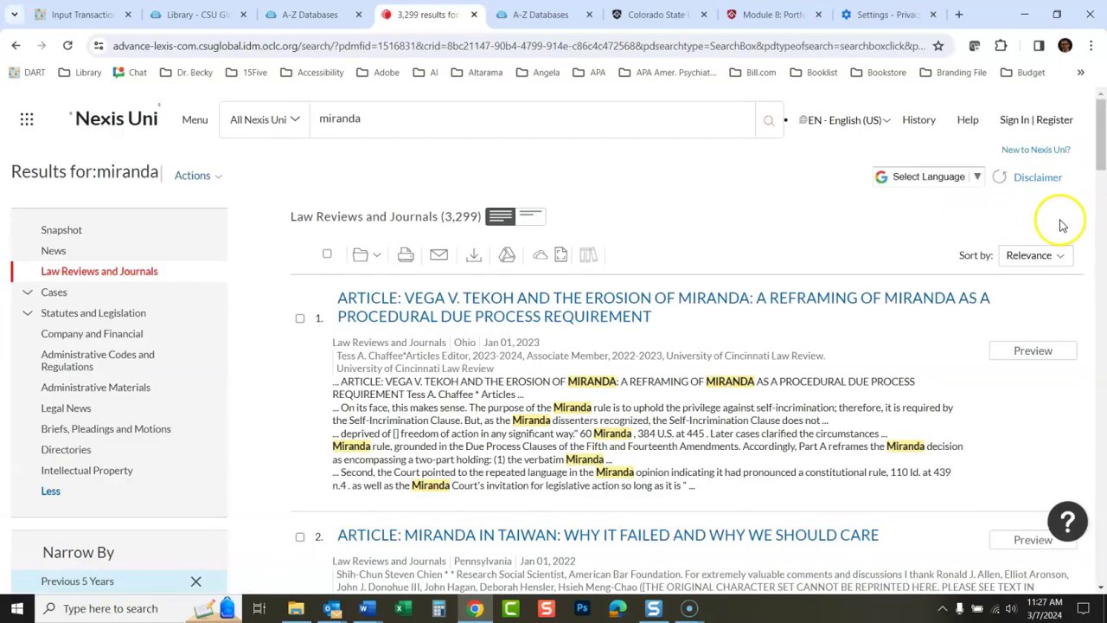
- Open the first result, the article "Vega v. Tekoh and the Erosion of Miranda", and skim its full text
scroll(1104, 154, "down", 1)
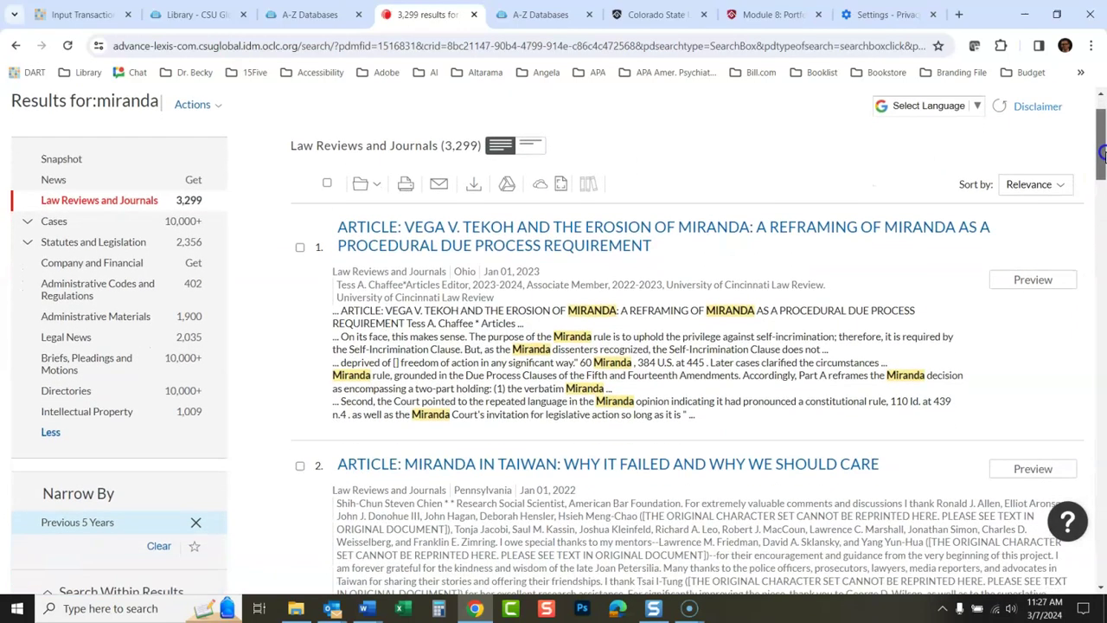
scroll(1104, 154, "down", 1)
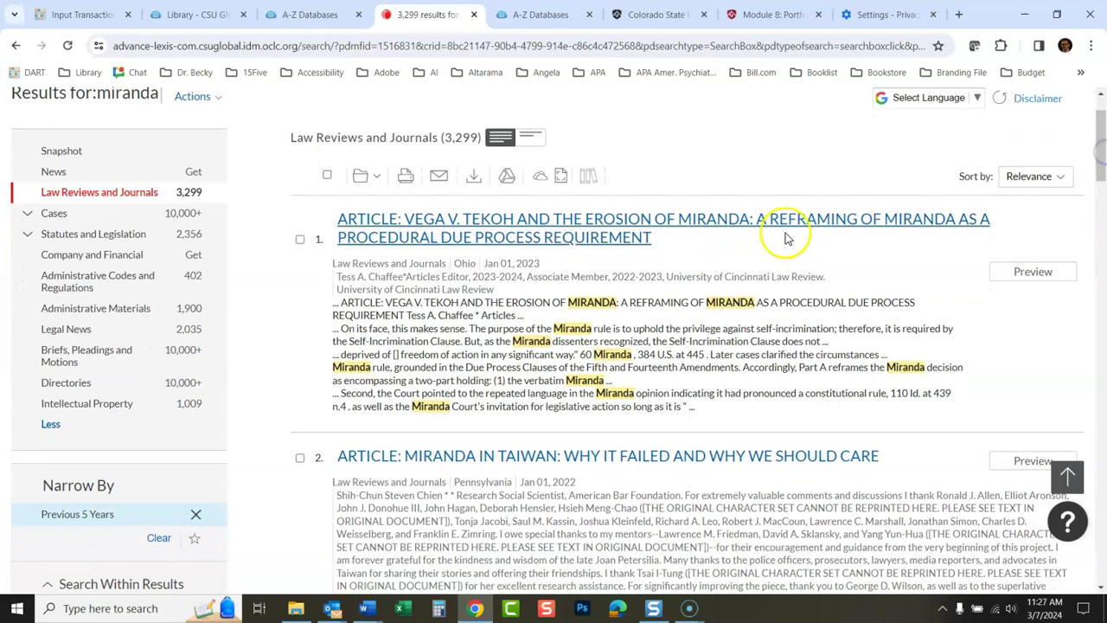
left_click(569, 241)
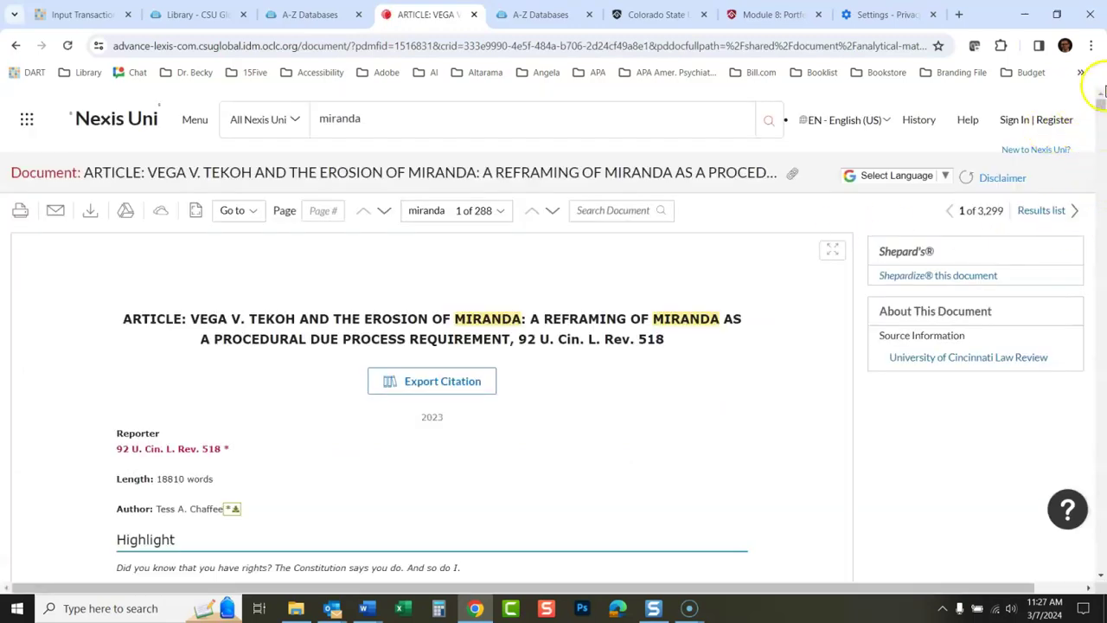
left_click_drag(1100, 105, 1101, 111)
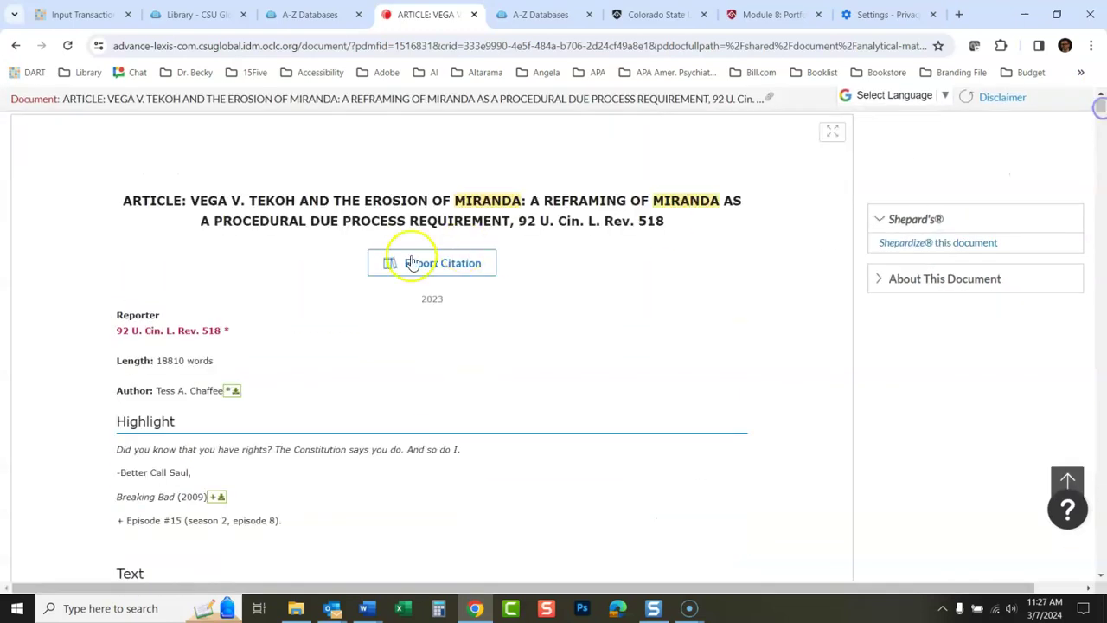
left_click(1100, 575)
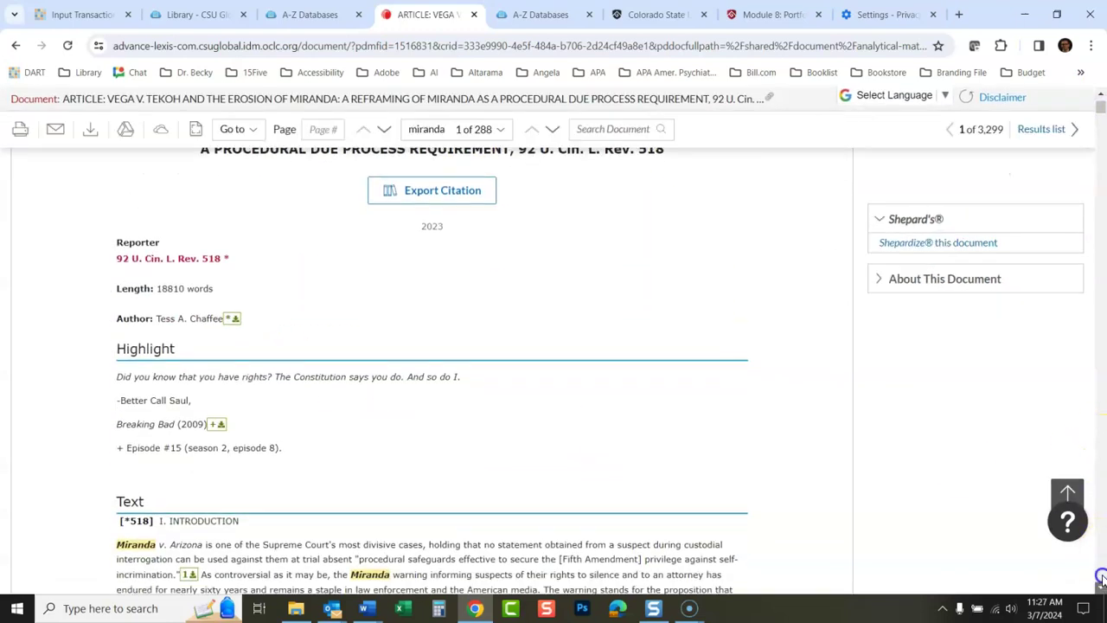
scroll(1100, 578, "down", 10)
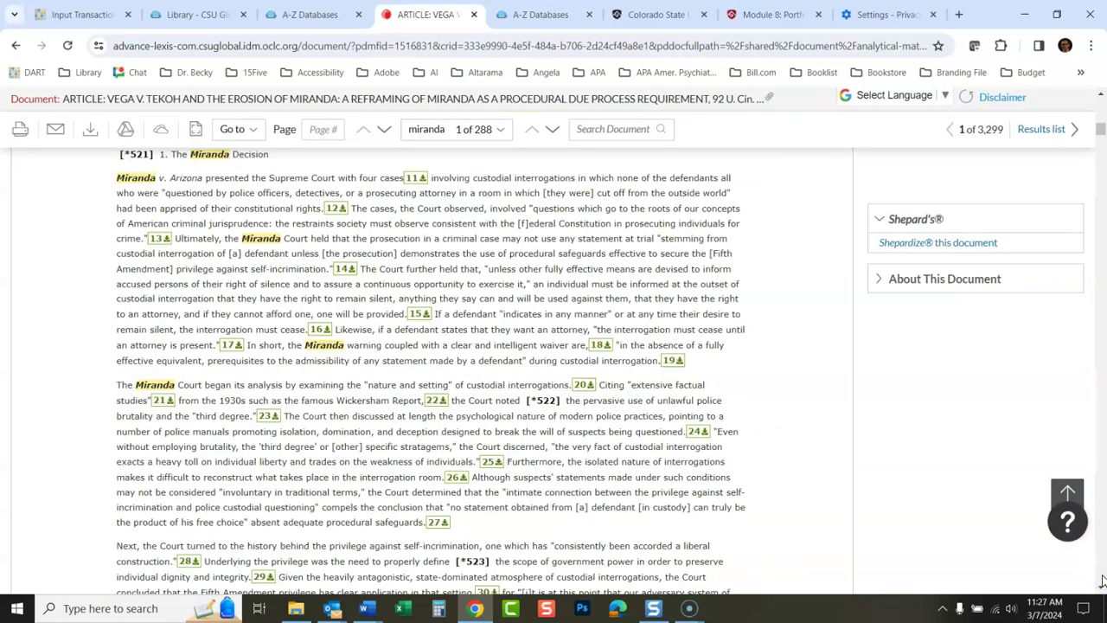
left_click_drag(1101, 133, 1104, 164)
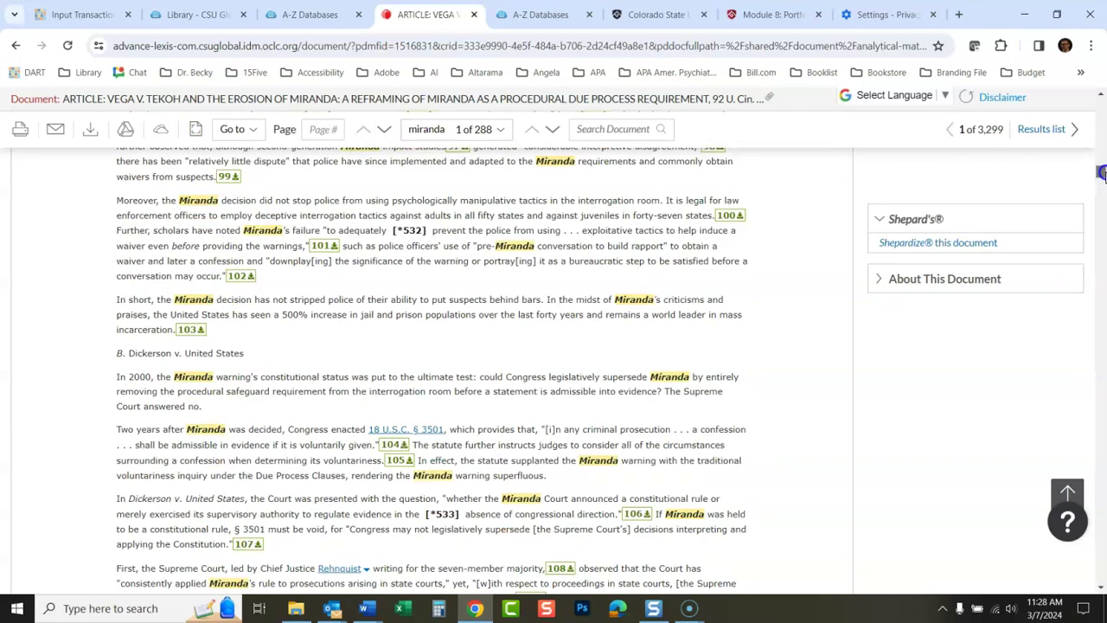
left_click_drag(1103, 173, 1101, 68)
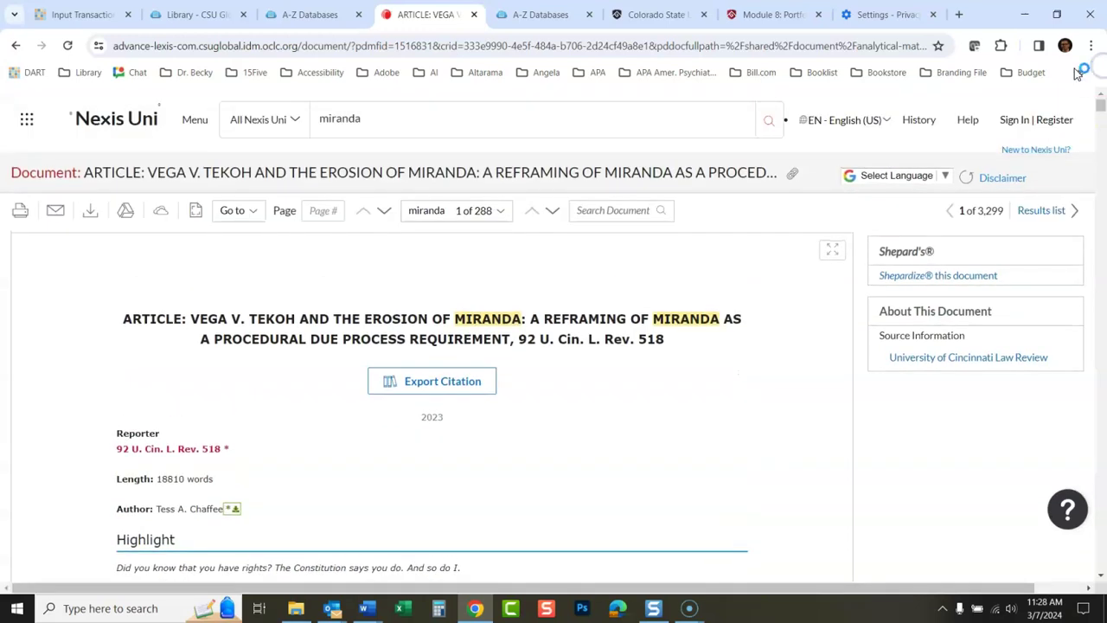
- Display the permalink to the article and close the link window
left_click(793, 177)
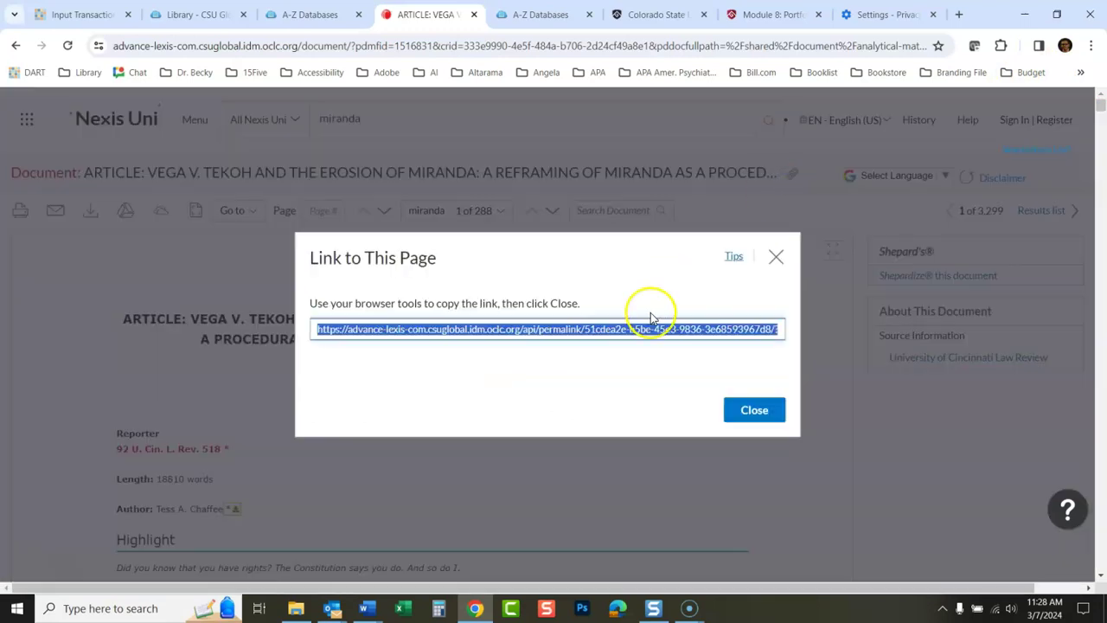
left_click(755, 408)
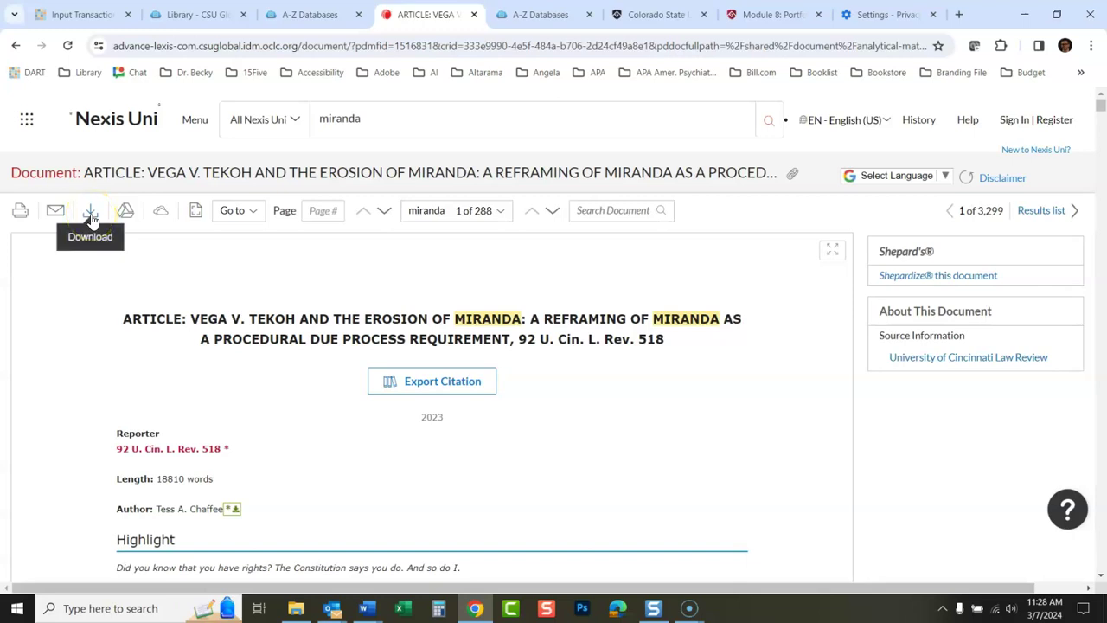
- Go back to the "miranda" results and switch the result category to Cases
left_click(16, 48)
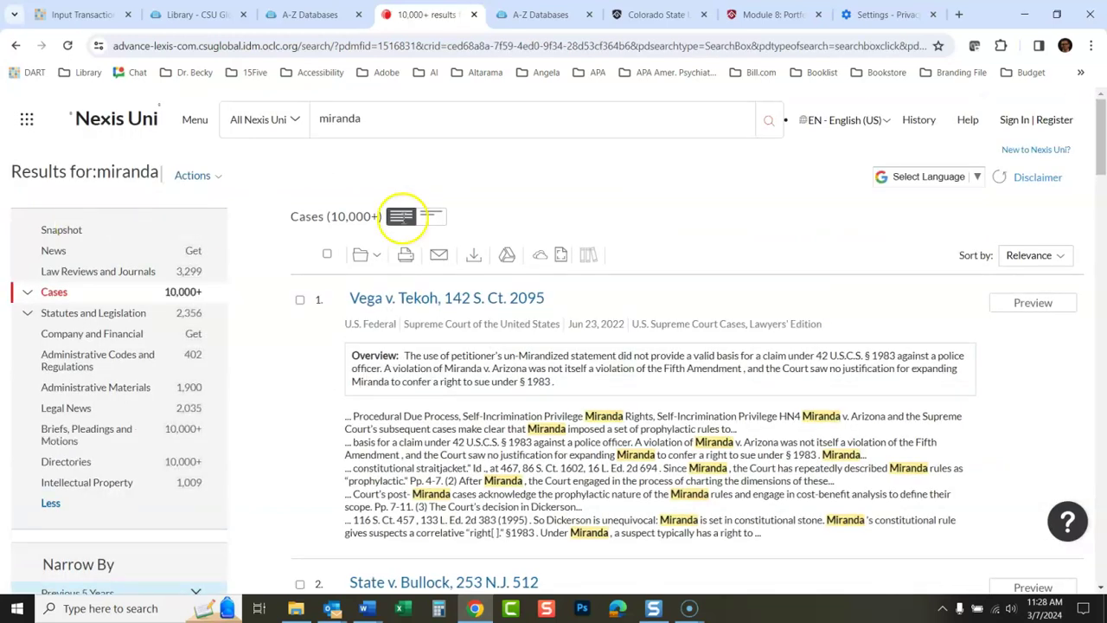
scroll(1095, 139, "down", 1)
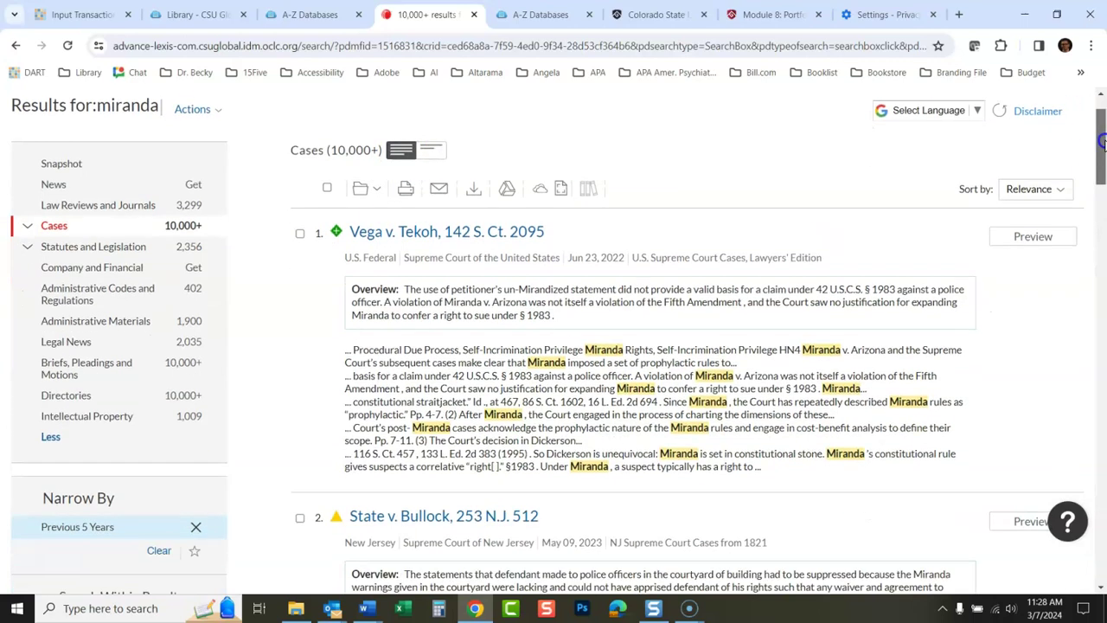
triple_click(726, 342)
left_click(709, 329)
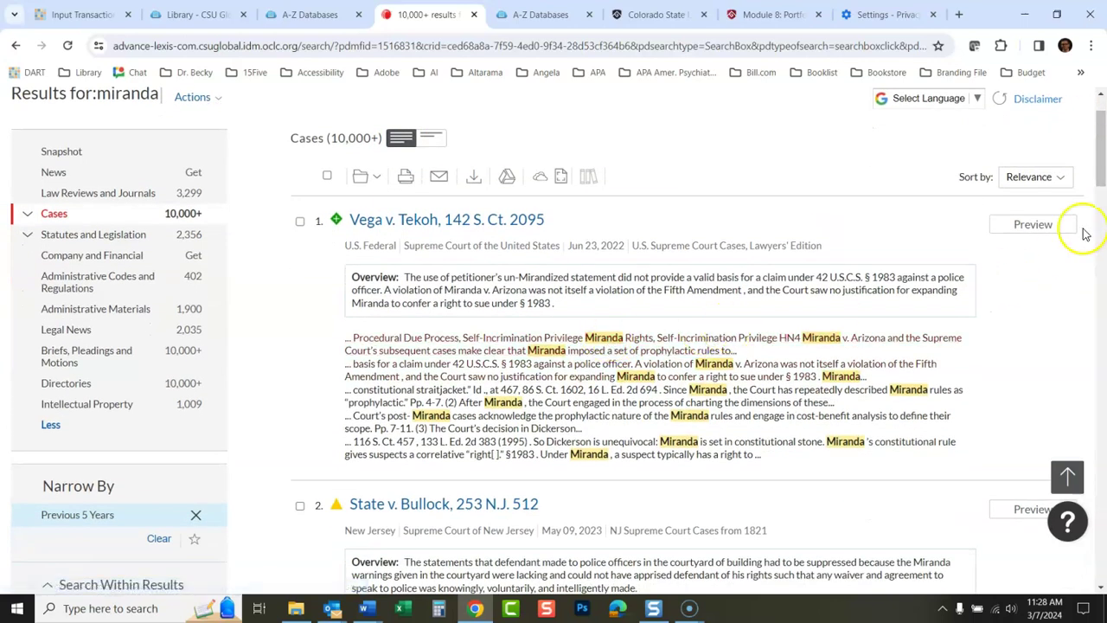
- Narrow the case results by court to the state of Colorado, expanding the full list of states
left_click_drag(1101, 162, 1103, 246)
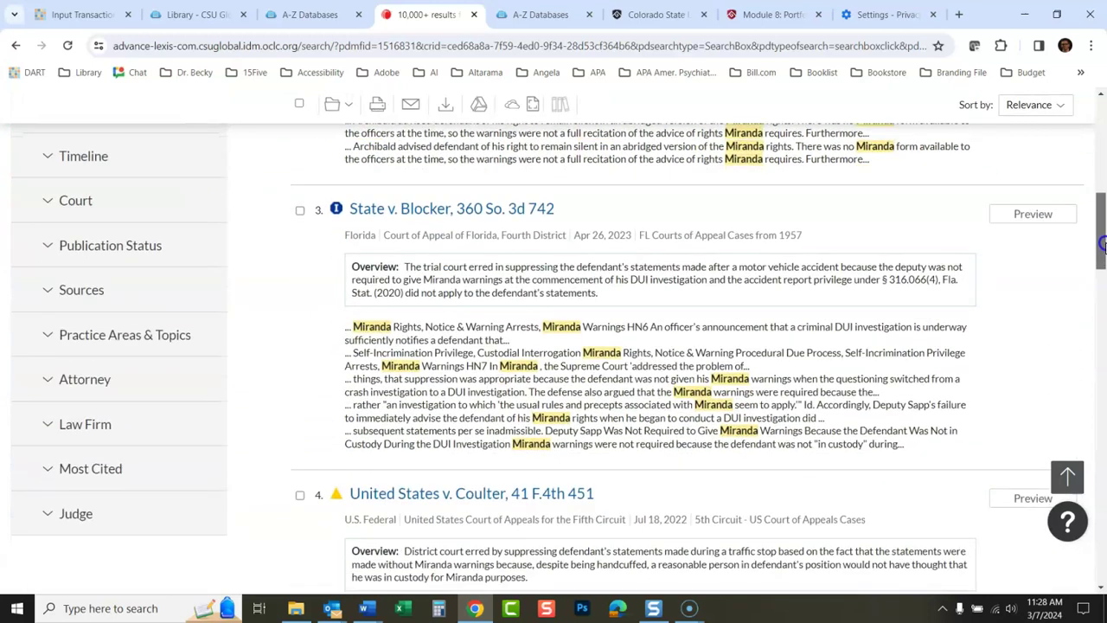
left_click(65, 204)
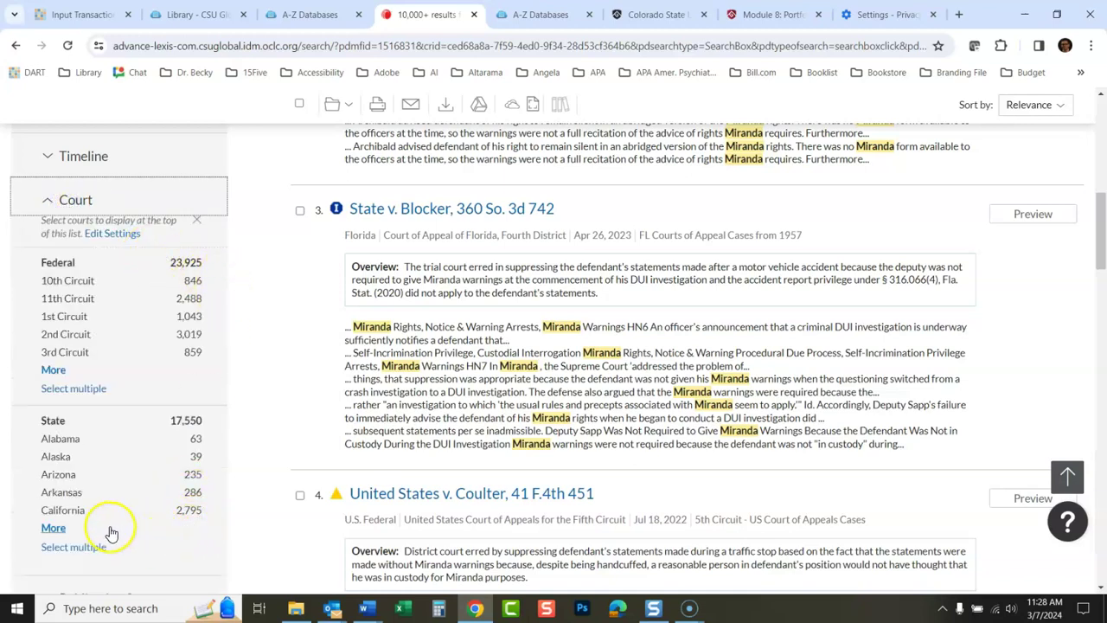
left_click(54, 530)
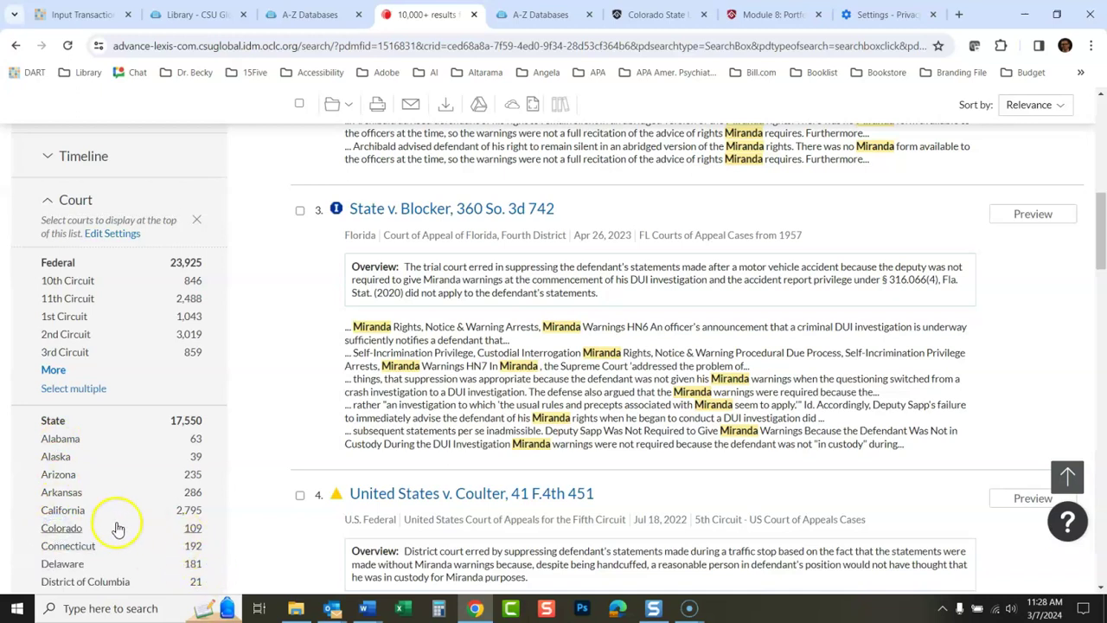
left_click(192, 529)
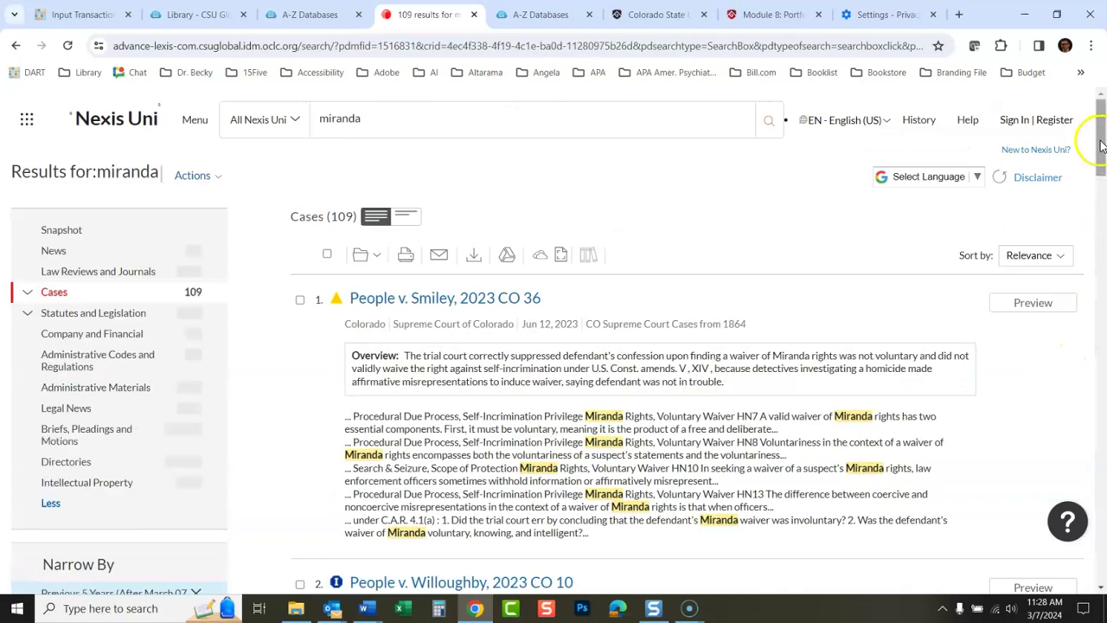
- Open the first Colorado case result, 2023 CO 36, and skim the case document
mouse_move(1101, 147)
left_mouse_down()
mouse_move(1103, 173)
mouse_move(1102, 145)
left_mouse_up()
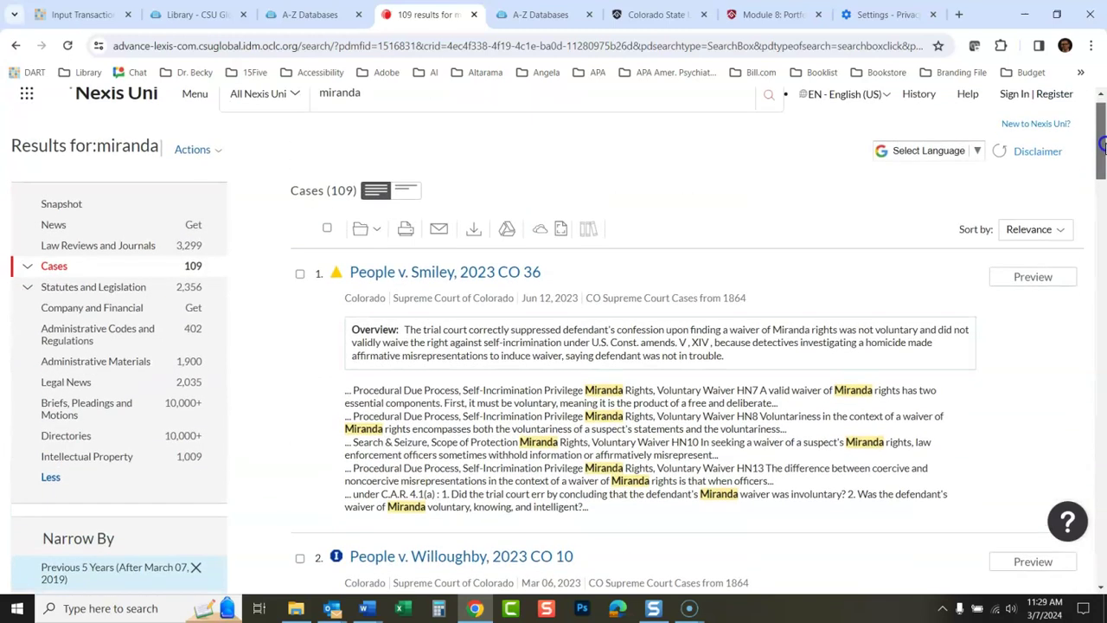
left_click(415, 276)
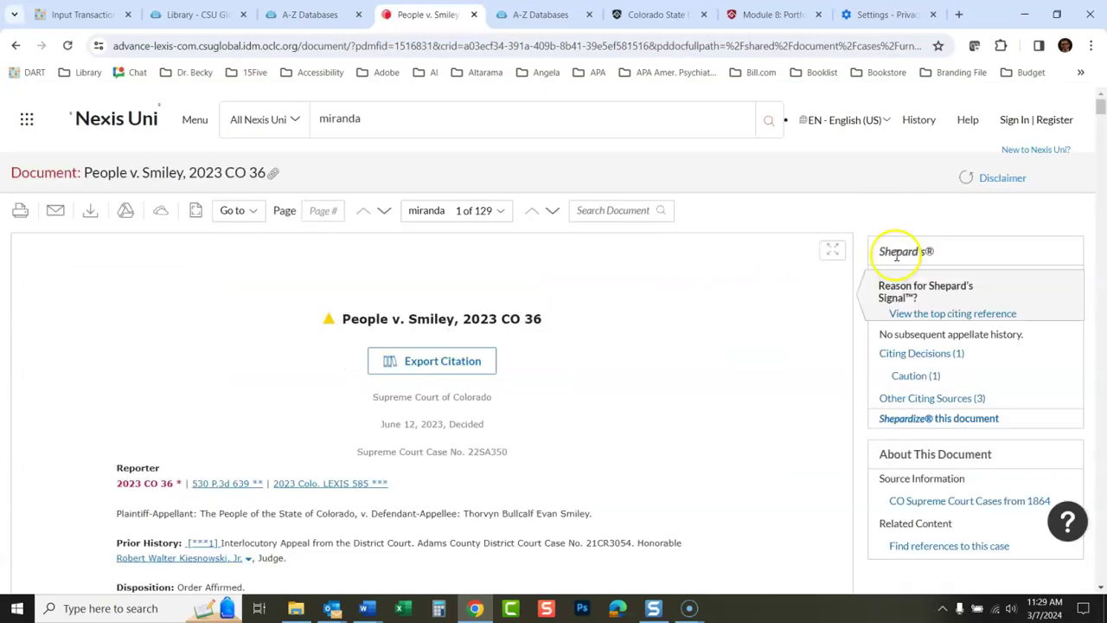
mouse_move(1101, 106)
left_mouse_down()
mouse_move(1101, 117)
mouse_move(1102, 104)
left_mouse_up()
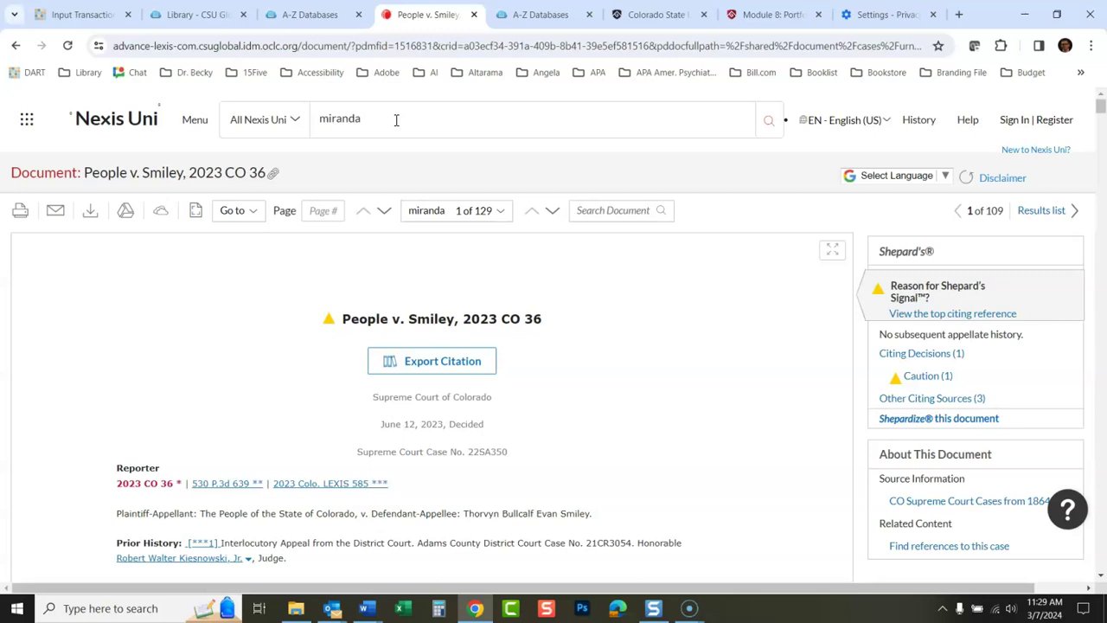
- Revisit the library home page and the A-Z Databases entry for Nexis Uni, returning to the open case document
left_click(185, 15)
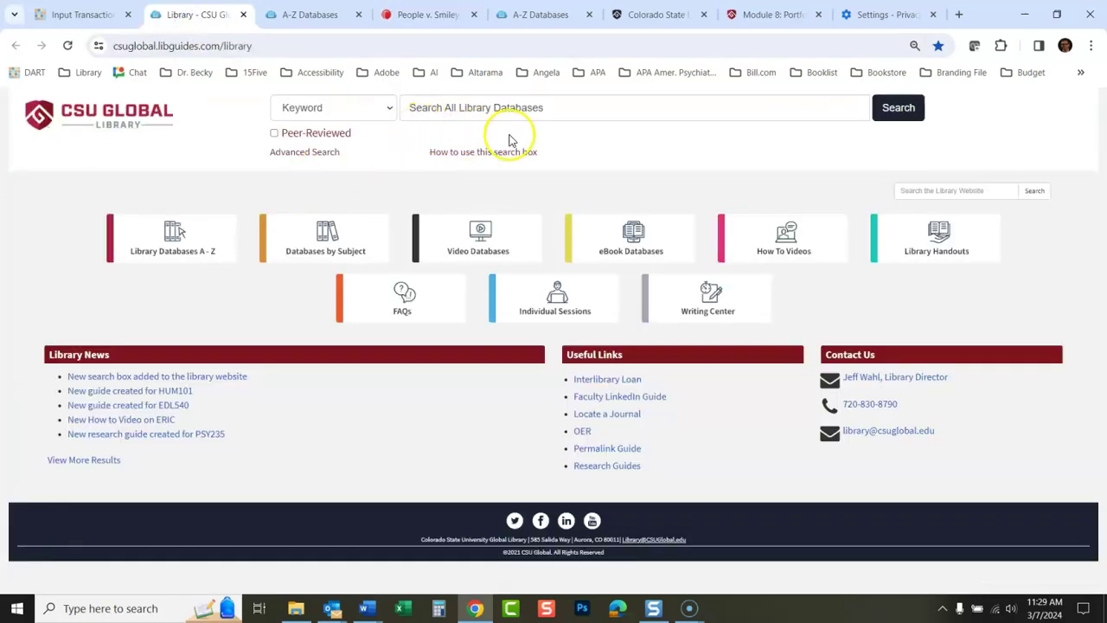
left_click(413, 15)
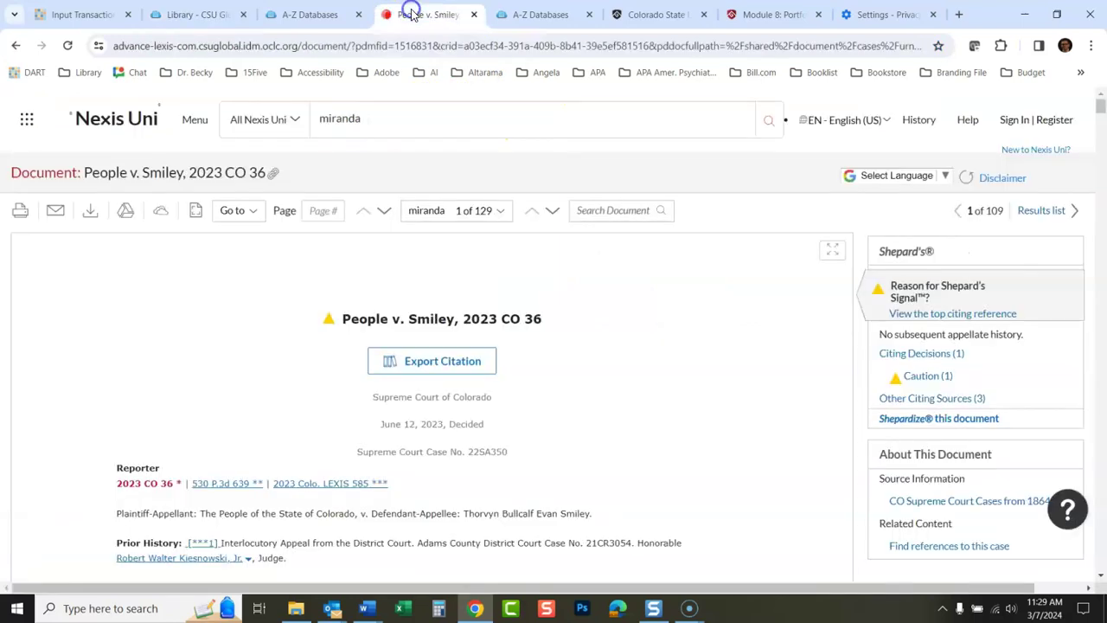
left_click(310, 16)
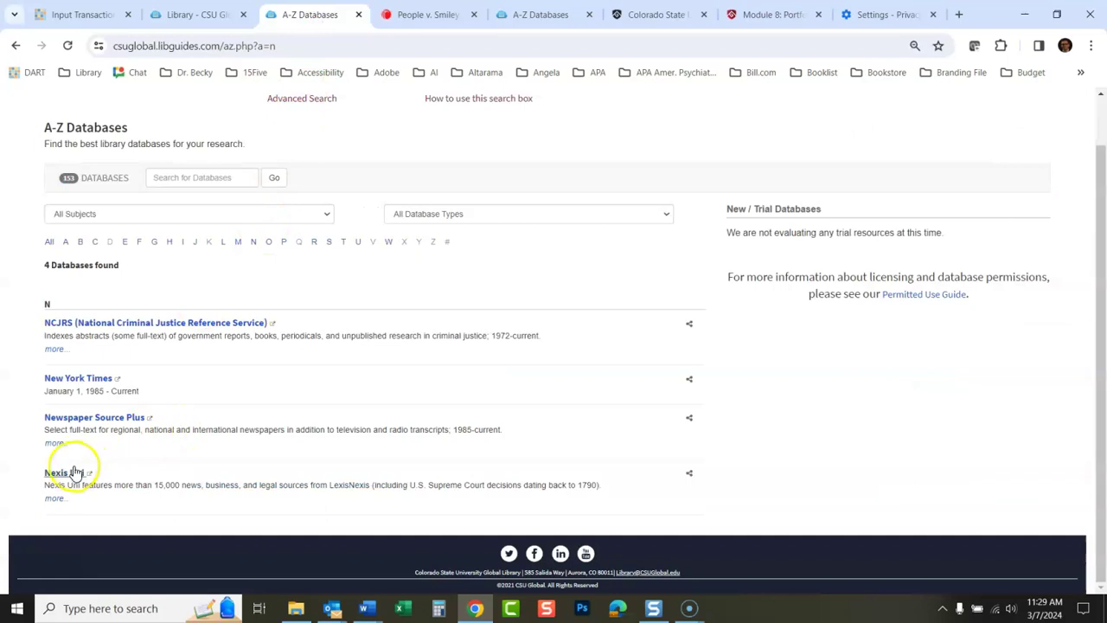
left_click(410, 11)
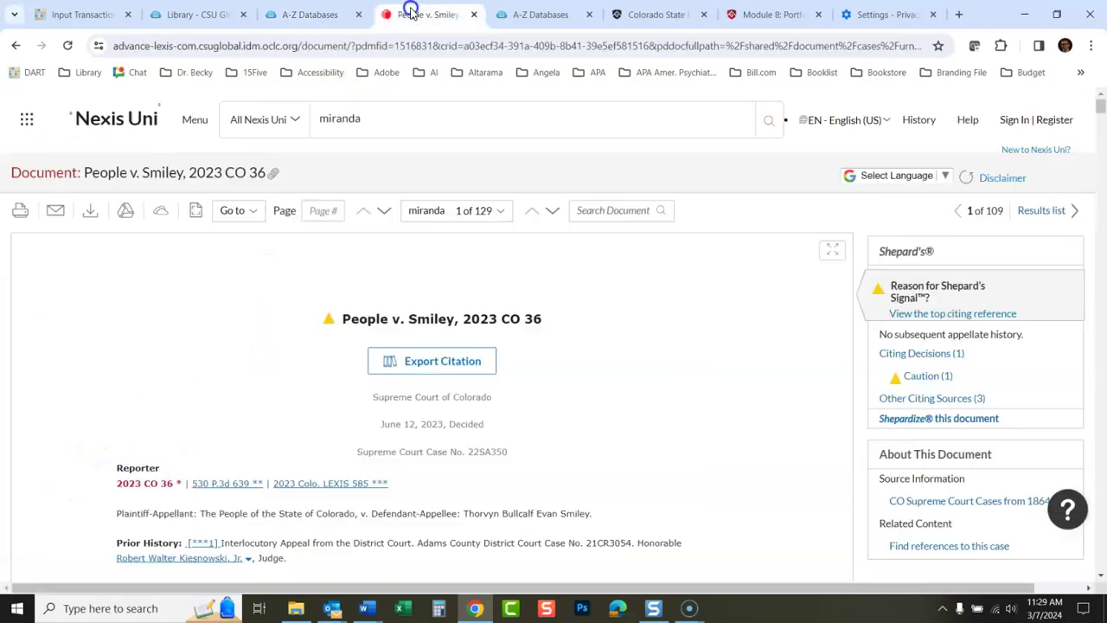
- Return to the Nexis Uni home page and review the main search's date range options without changing the selection
left_click(118, 125)
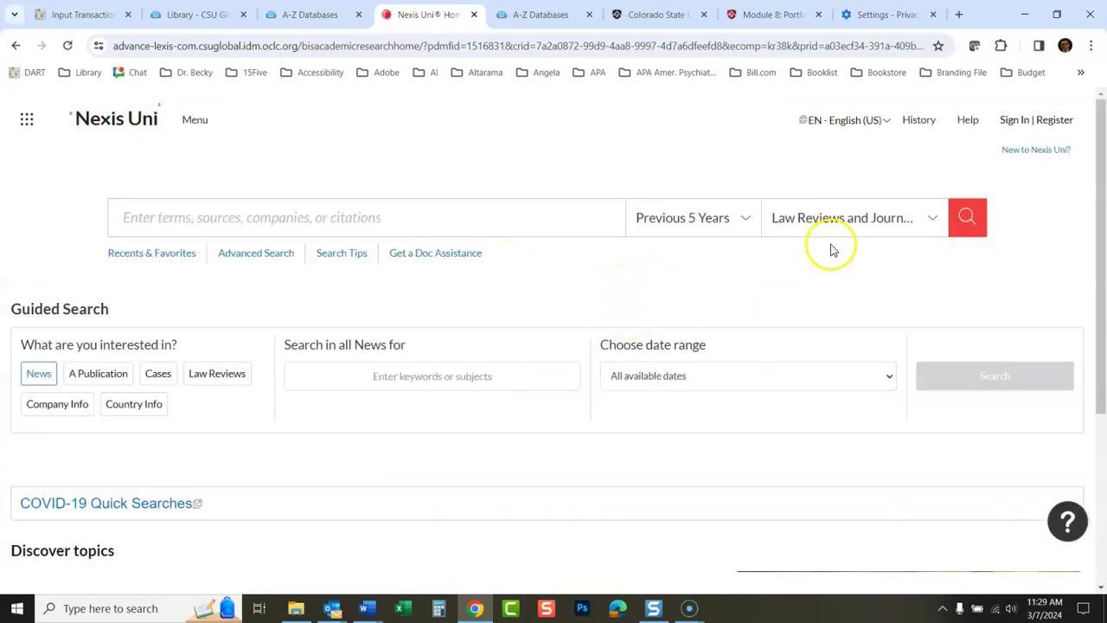
left_click(745, 226)
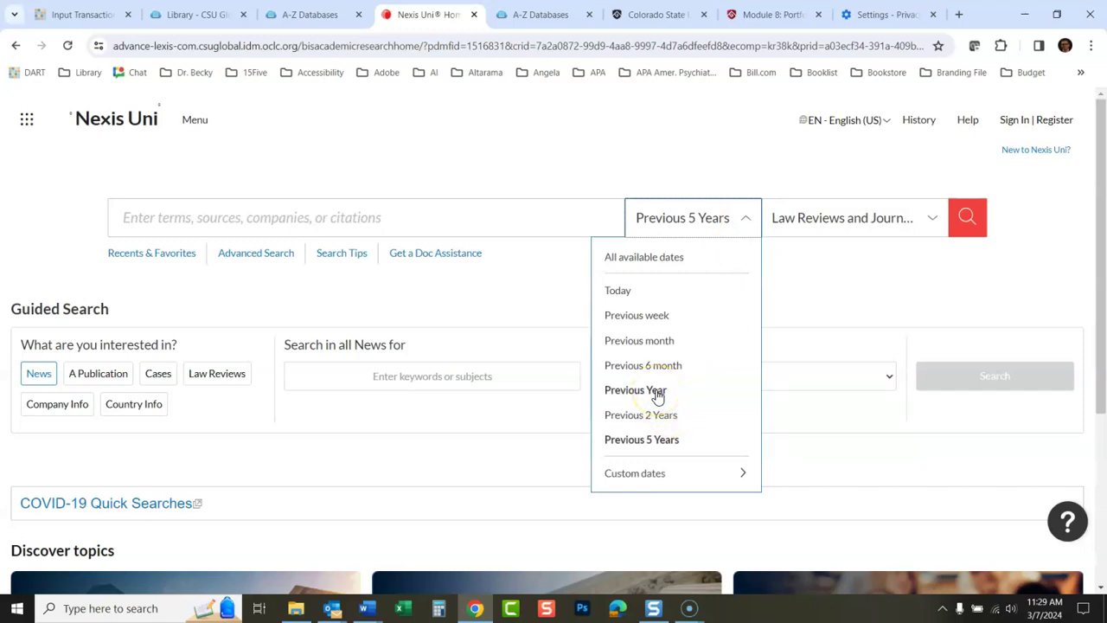
left_click(828, 287)
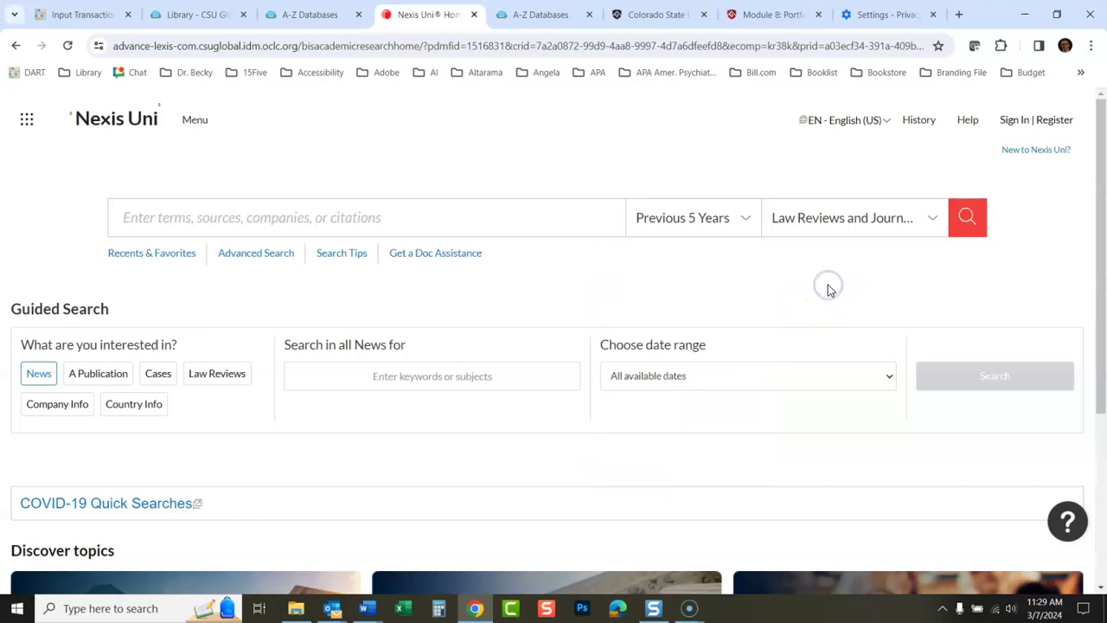